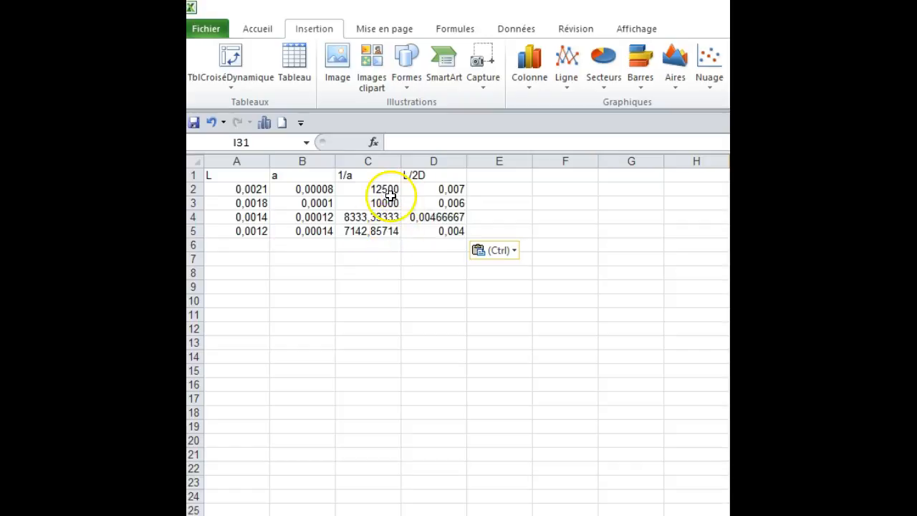
# Insert a scatter chart with smooth lines and markers from C2:D5 and place it below the data table
pyautogui.moveTo(383, 189); pyautogui.dragTo(429, 231)
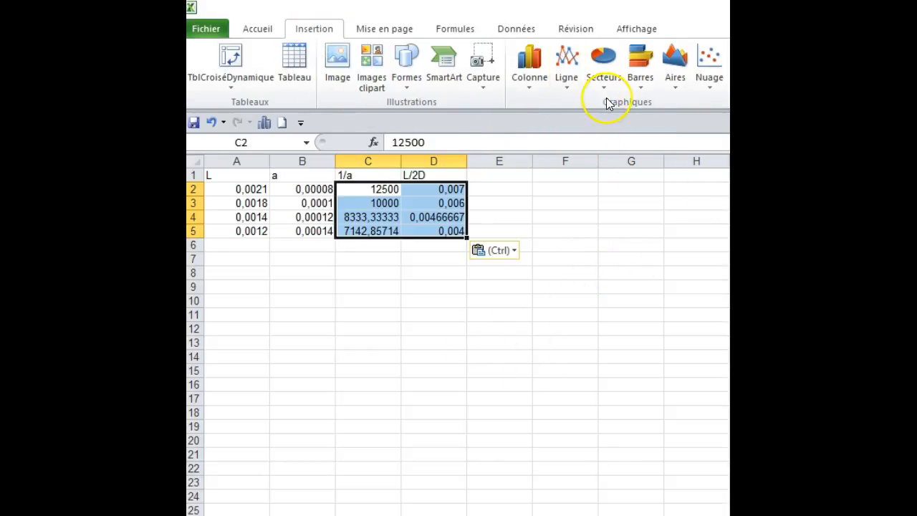
pyautogui.click(710, 88)
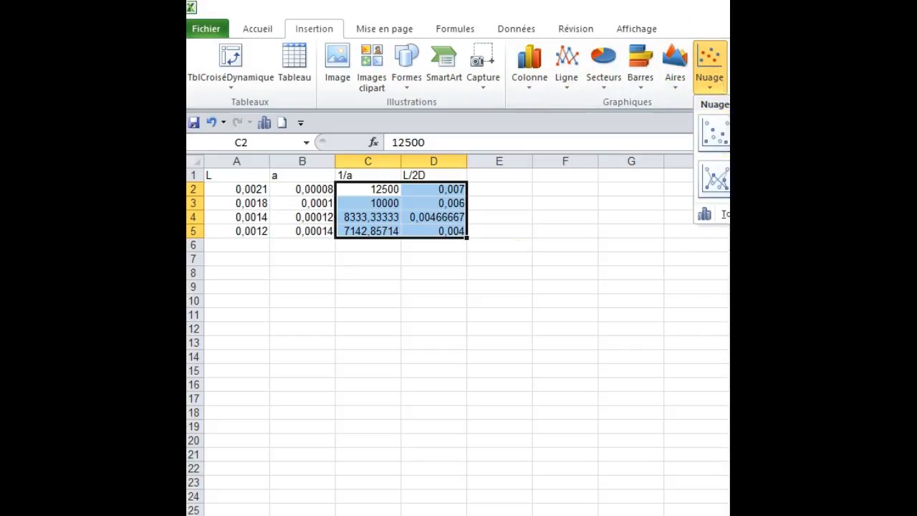
pyautogui.click(715, 134)
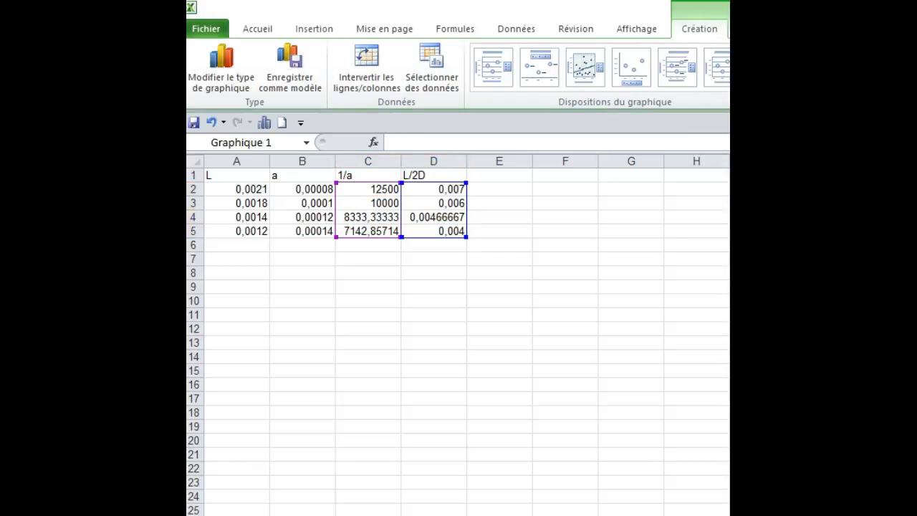
pyautogui.moveTo(494, 510); pyautogui.dragTo(409, 262)
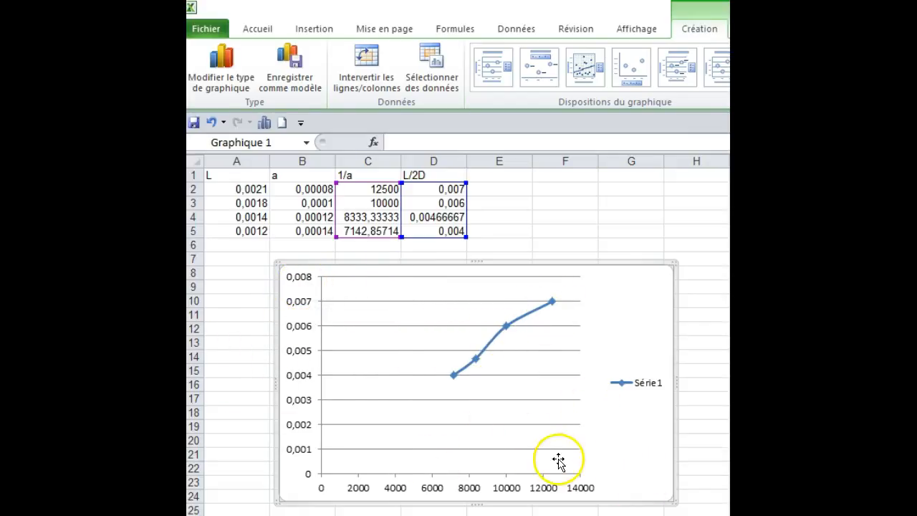
# Add a linear trendline to the plotted series and display its equation and R² on the chart
pyautogui.moveTo(515, 324)
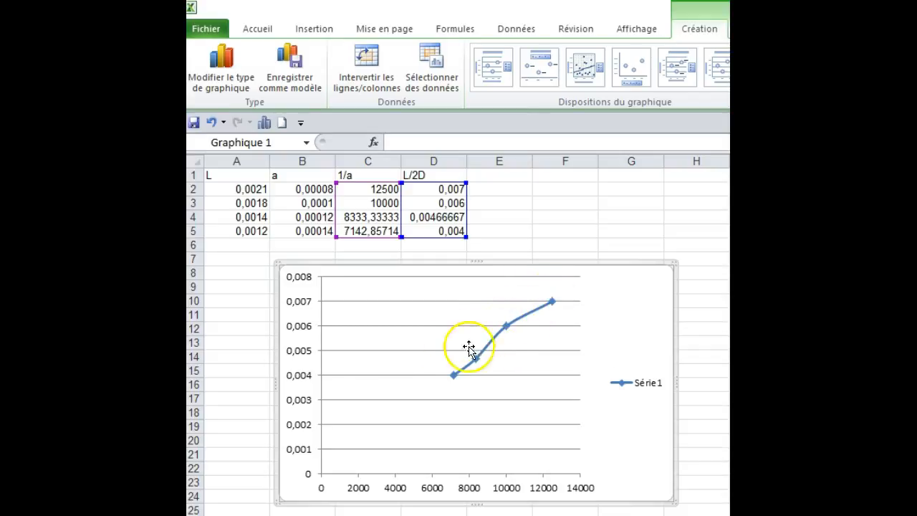
pyautogui.rightClick(512, 330)
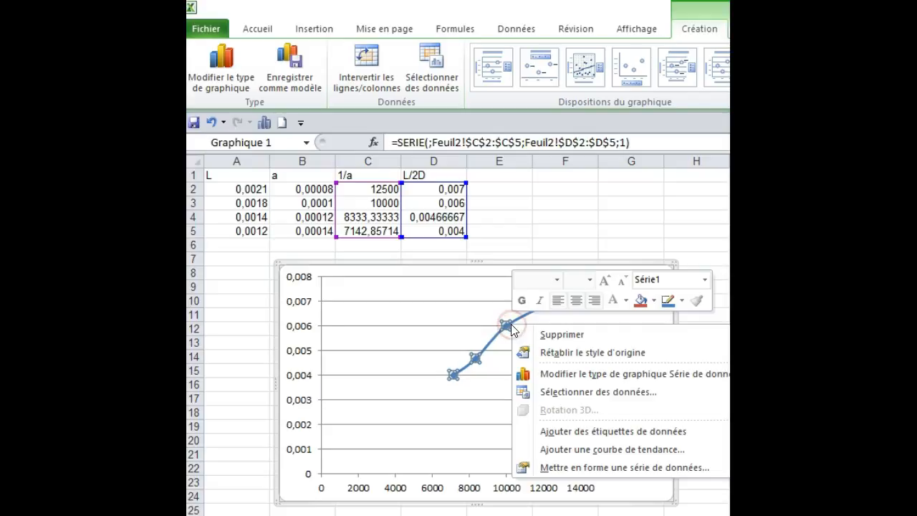
pyautogui.click(569, 452)
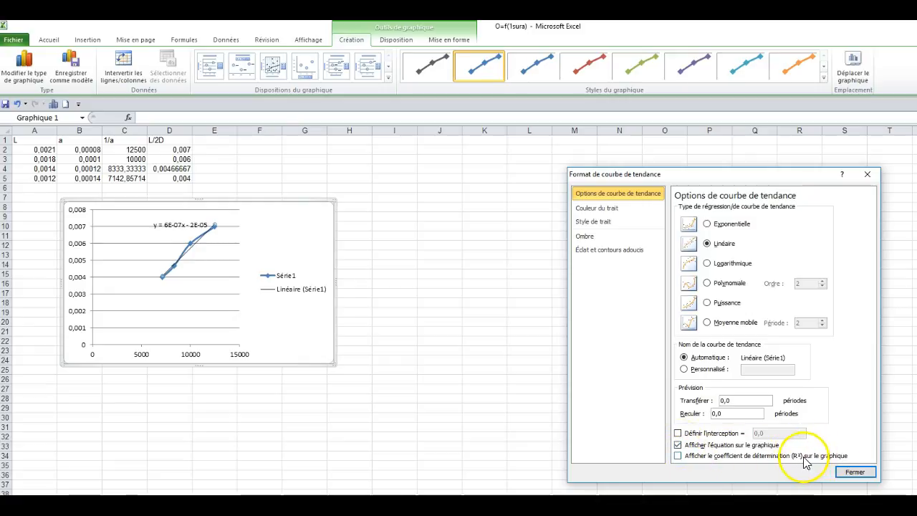
pyautogui.click(679, 456)
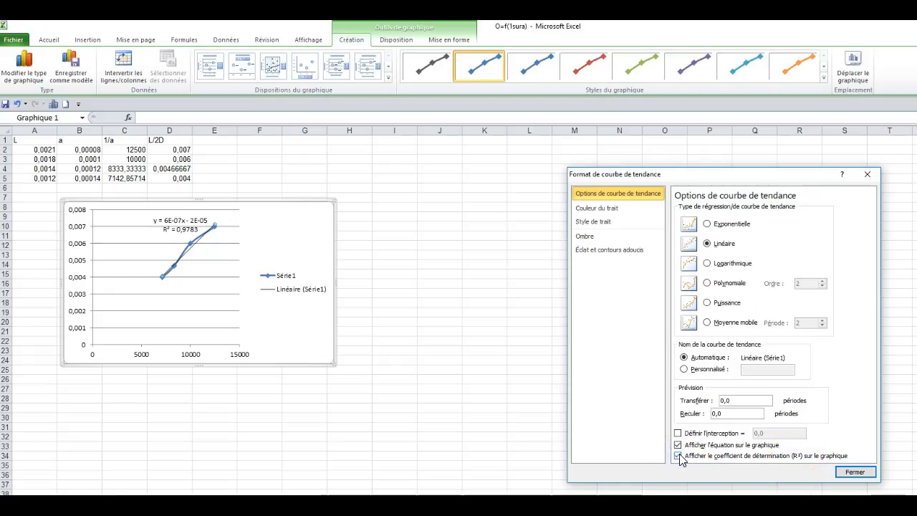
# Move the trendline's equation and R² label off the curve to the empty area above the legend
pyautogui.click(180, 221)
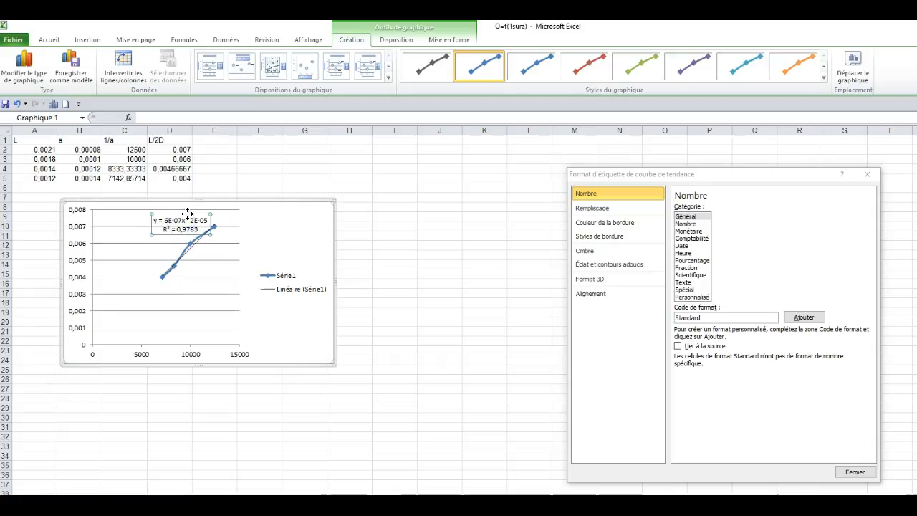
pyautogui.moveTo(306, 223); pyautogui.dragTo(295, 211)
pyautogui.click(258, 230)
pyautogui.click(296, 220)
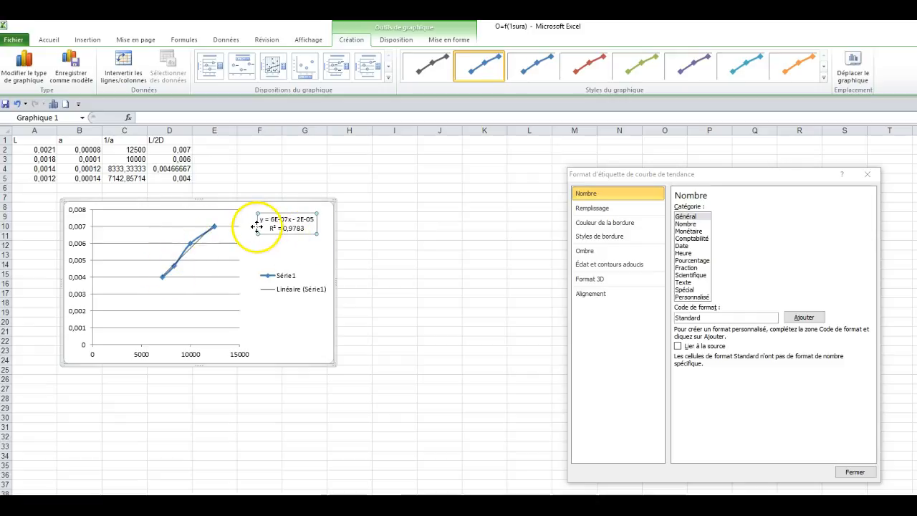
pyautogui.click(295, 220)
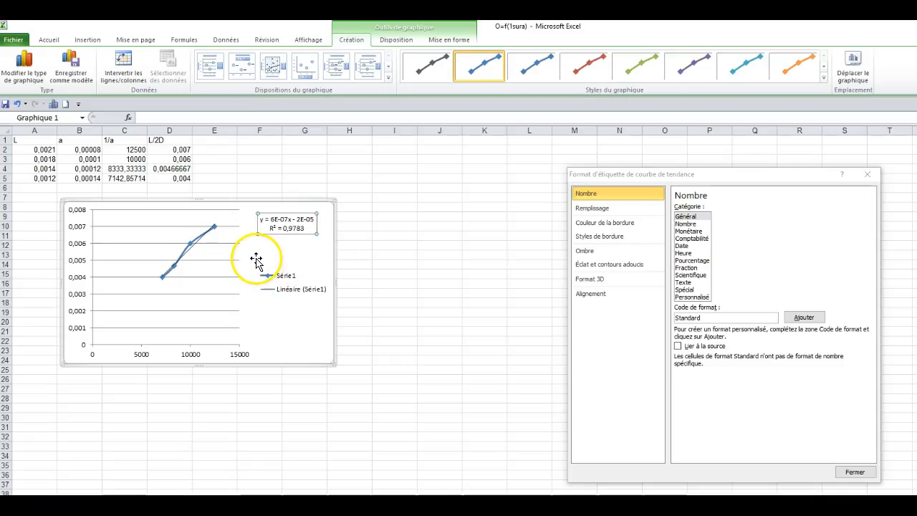
pyautogui.click(209, 225)
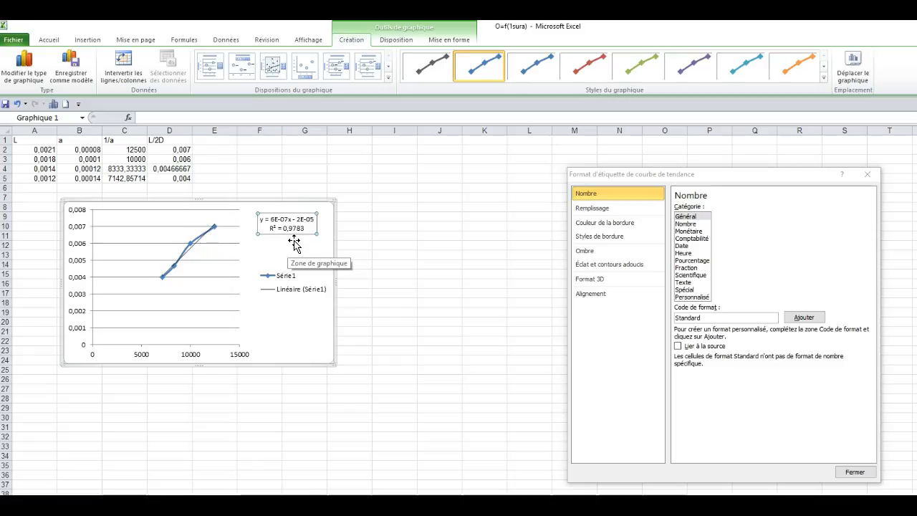
pyautogui.click(287, 219)
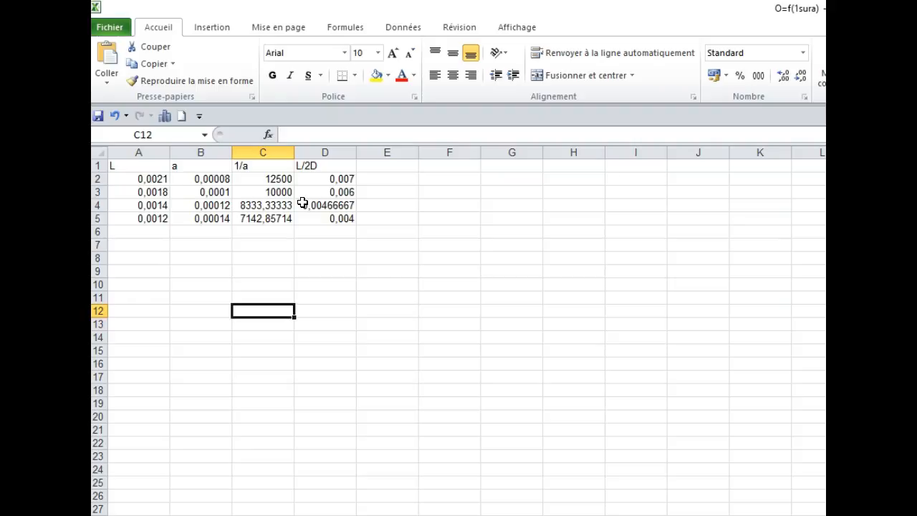
# Chart the 1/a and L/2D values in C2:D5 as a smooth-line scatter with markers, placed just below the table
pyautogui.moveTo(276, 179); pyautogui.dragTo(324, 218)
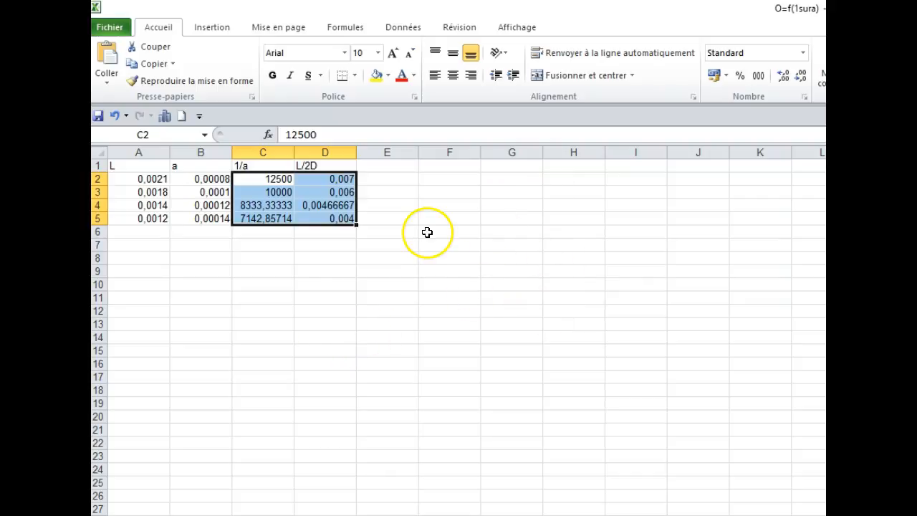
pyautogui.click(218, 29)
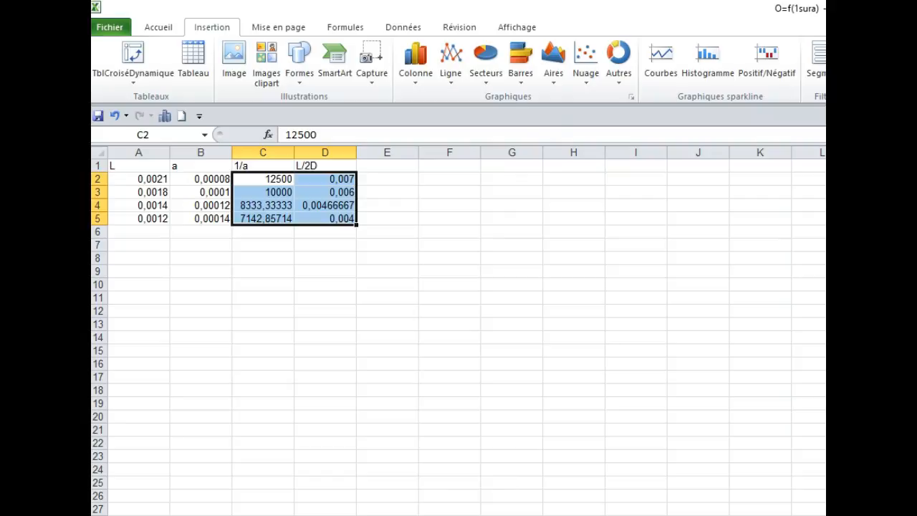
pyautogui.click(590, 81)
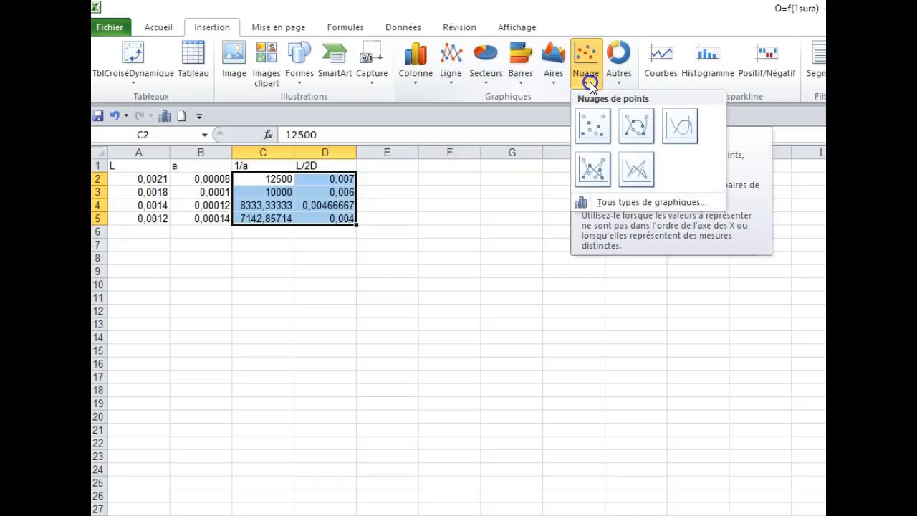
pyautogui.click(637, 126)
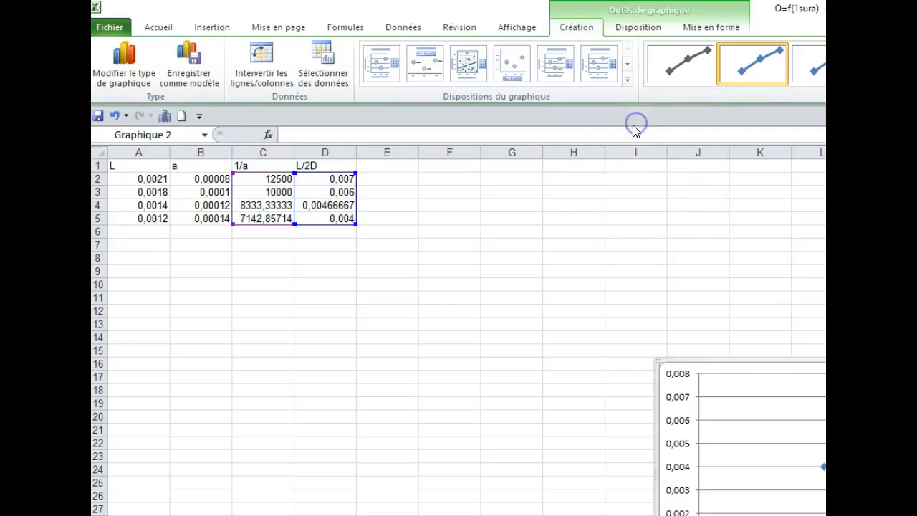
pyautogui.moveTo(788, 364); pyautogui.dragTo(379, 248)
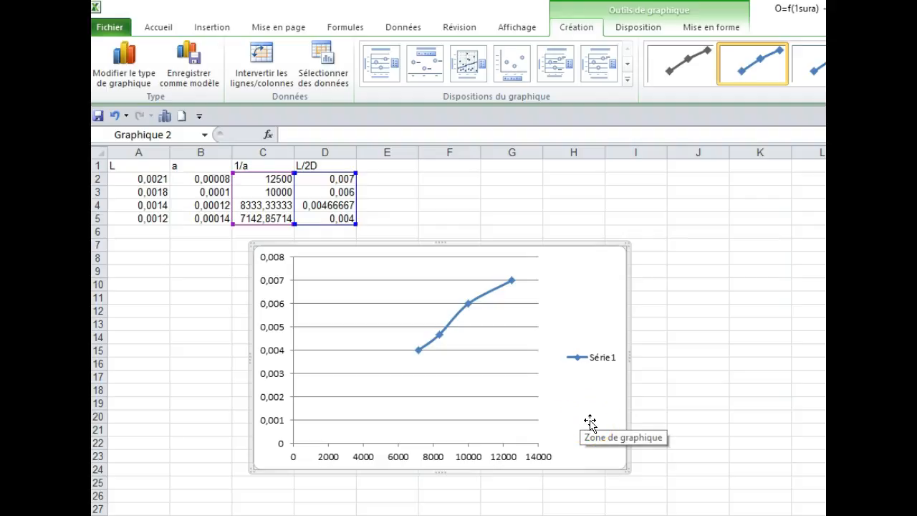
# Add a trendline to the plotted series, trying the exponential, logarithmic and polynomial types before choosing linear
pyautogui.moveTo(468, 310)
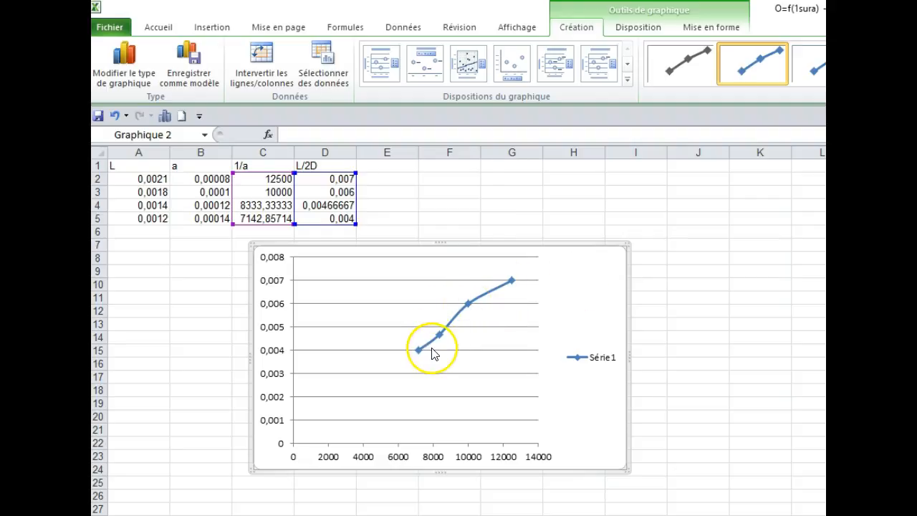
pyautogui.rightClick(485, 299)
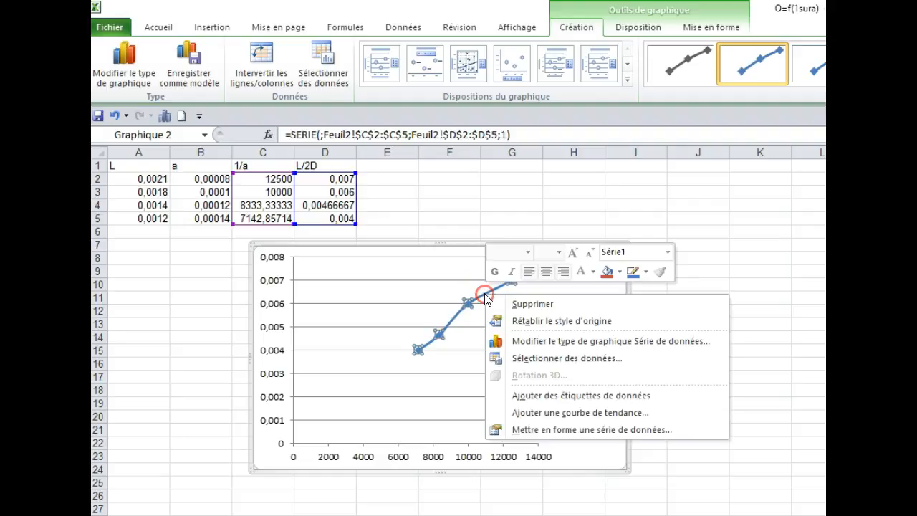
pyautogui.click(579, 412)
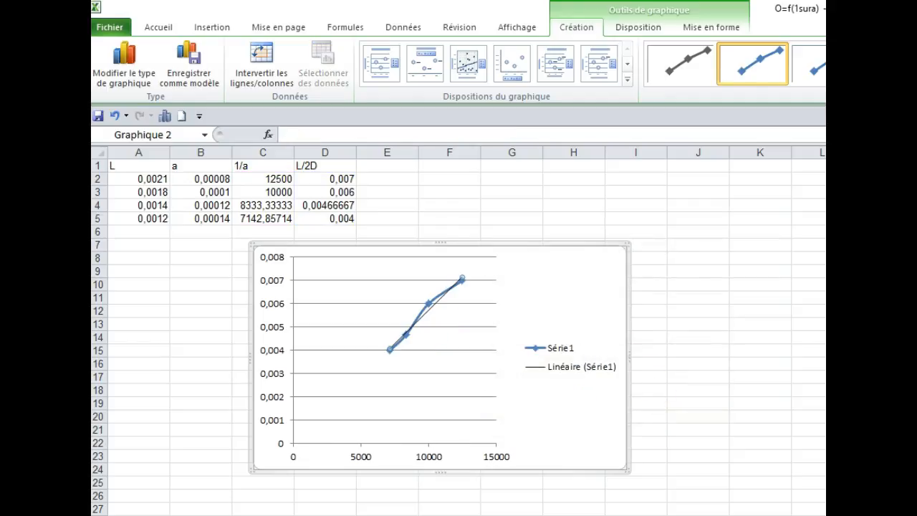
pyautogui.moveTo(594, 54); pyautogui.dragTo(418, 68)
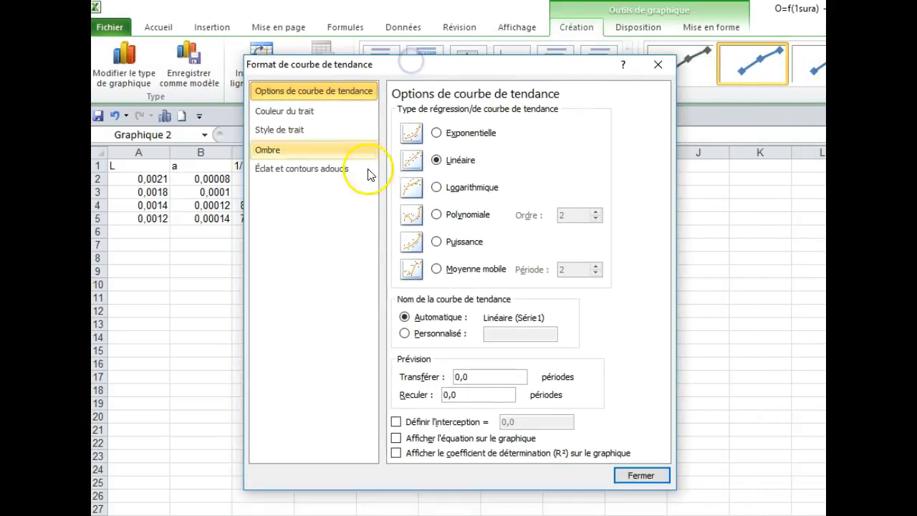
pyautogui.click(458, 134)
pyautogui.click(460, 188)
pyautogui.click(461, 217)
pyautogui.click(453, 159)
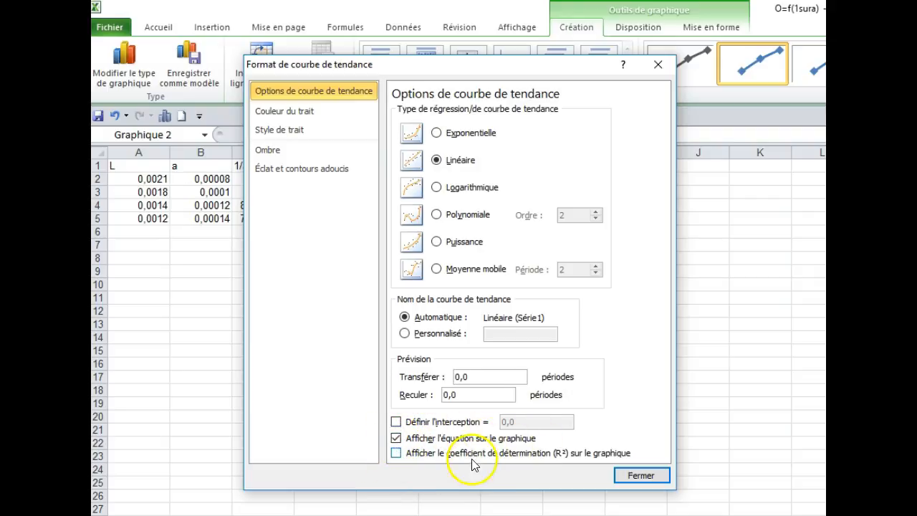
# Display the trendline's equation and R² on the chart, and place their label above the legend
pyautogui.click(397, 453)
pyautogui.click(640, 476)
pyautogui.click(419, 284)
pyautogui.moveTo(420, 264); pyautogui.dragTo(561, 253)
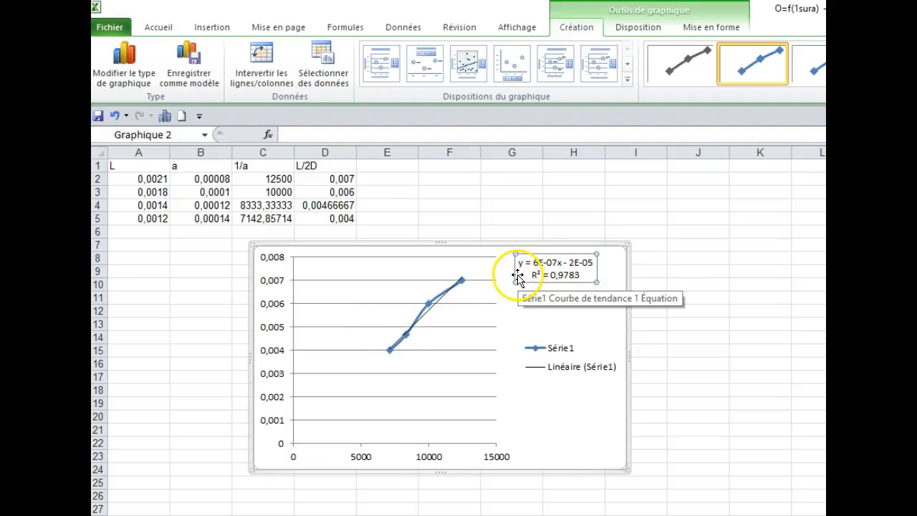
# Edit the equation in the trendline label, replacing the variable y with D and x with L
pyautogui.moveTo(534, 264); pyautogui.dragTo(545, 265)
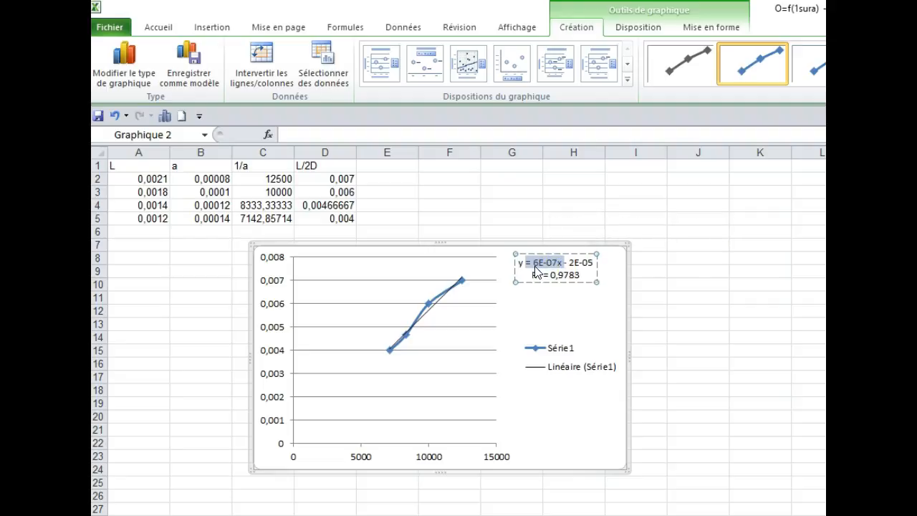
pyautogui.click(557, 263)
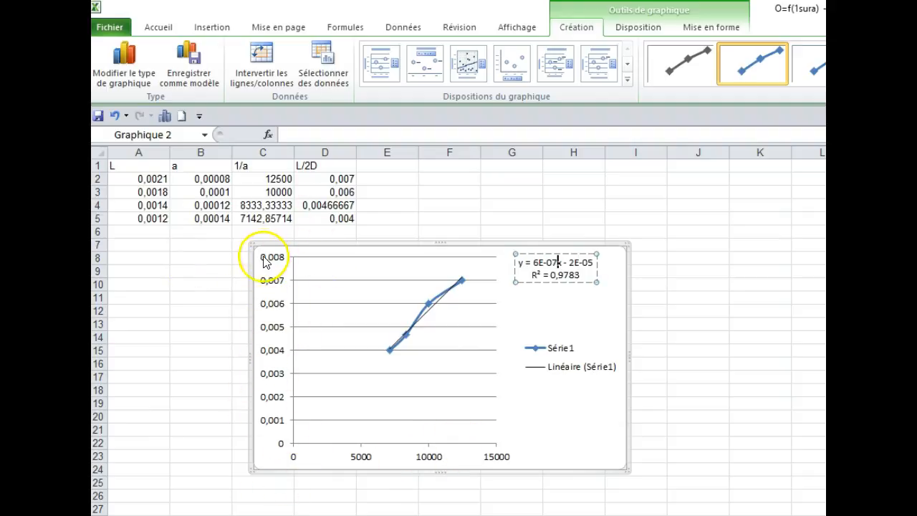
pyautogui.click(522, 263)
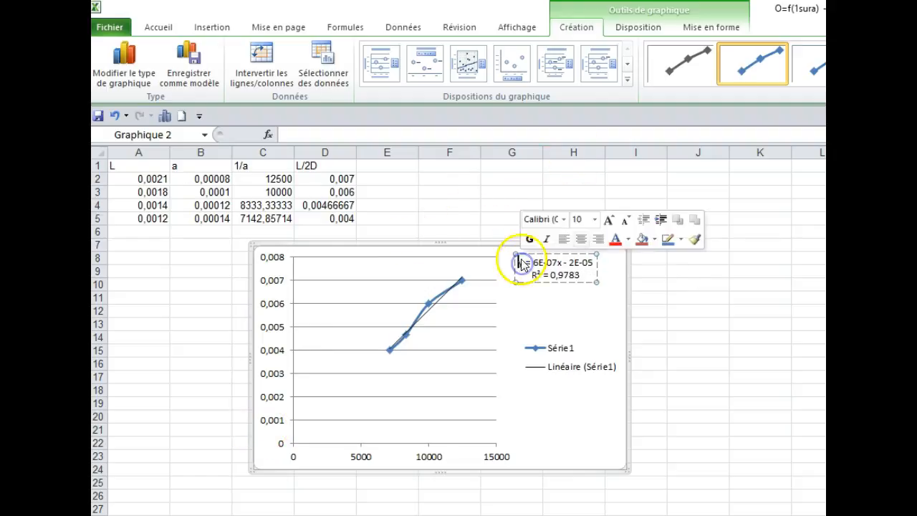
pyautogui.write('D')
pyautogui.press('Delete')
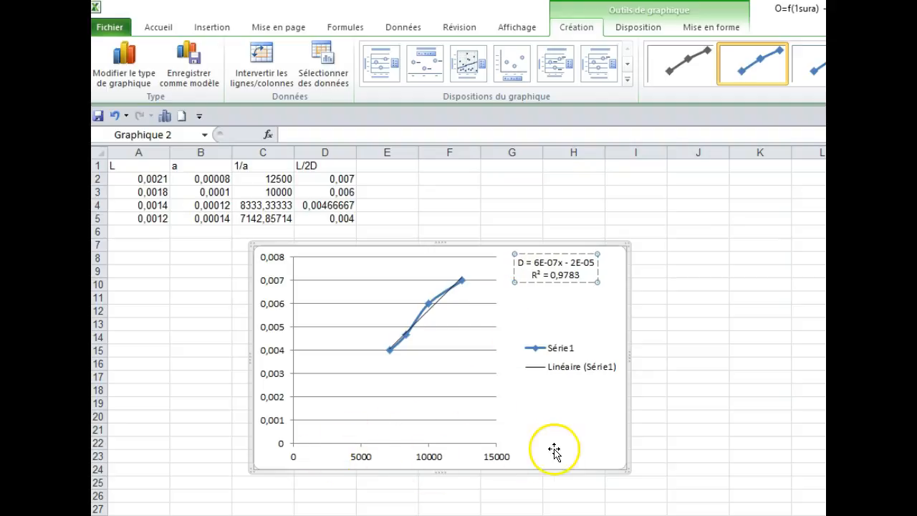
pyautogui.click(561, 263)
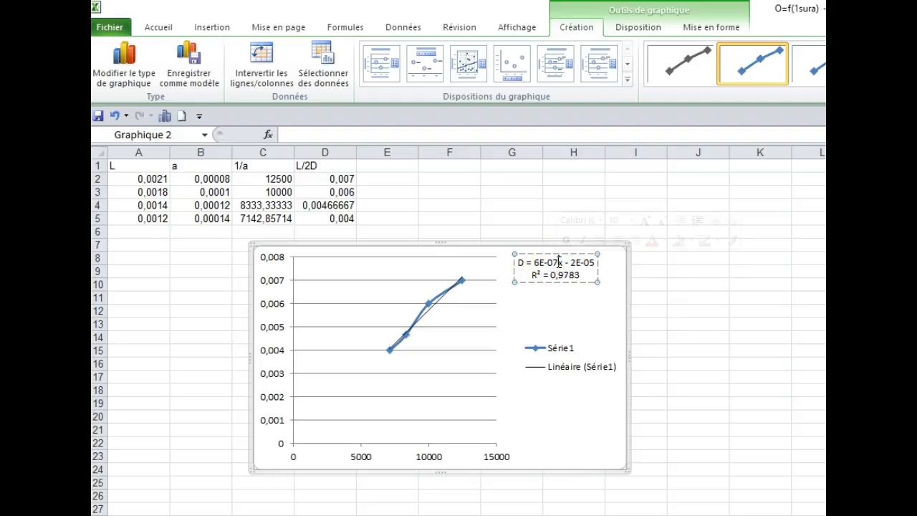
pyautogui.press('BackSpace')
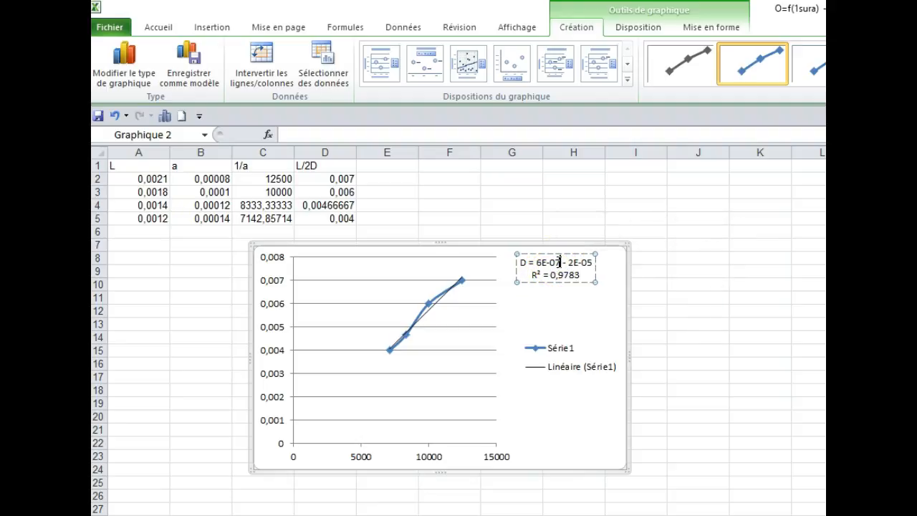
pyautogui.click(662, 300)
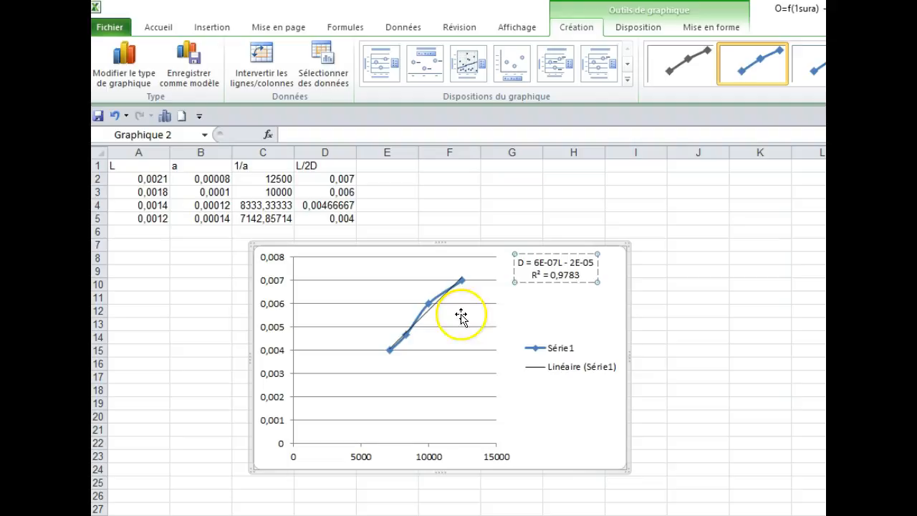
pyautogui.moveTo(518, 262); pyautogui.dragTo(590, 262)
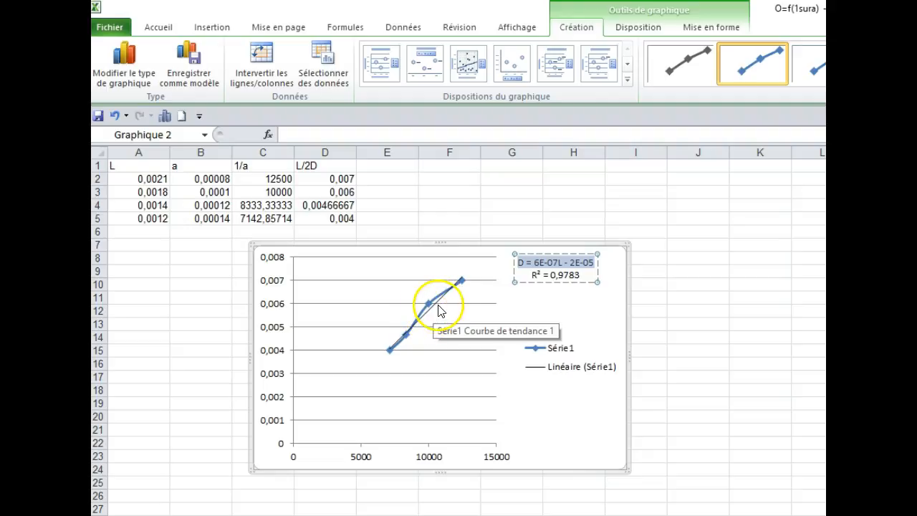
pyautogui.click(596, 313)
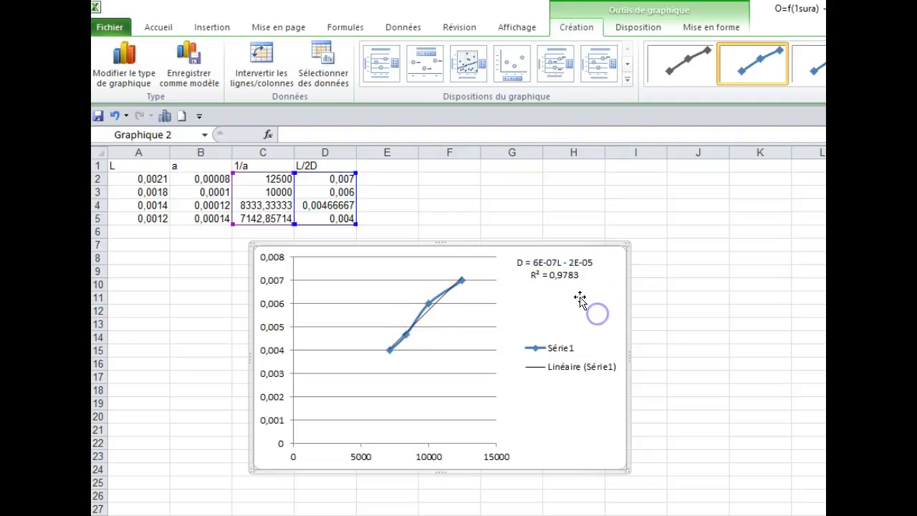